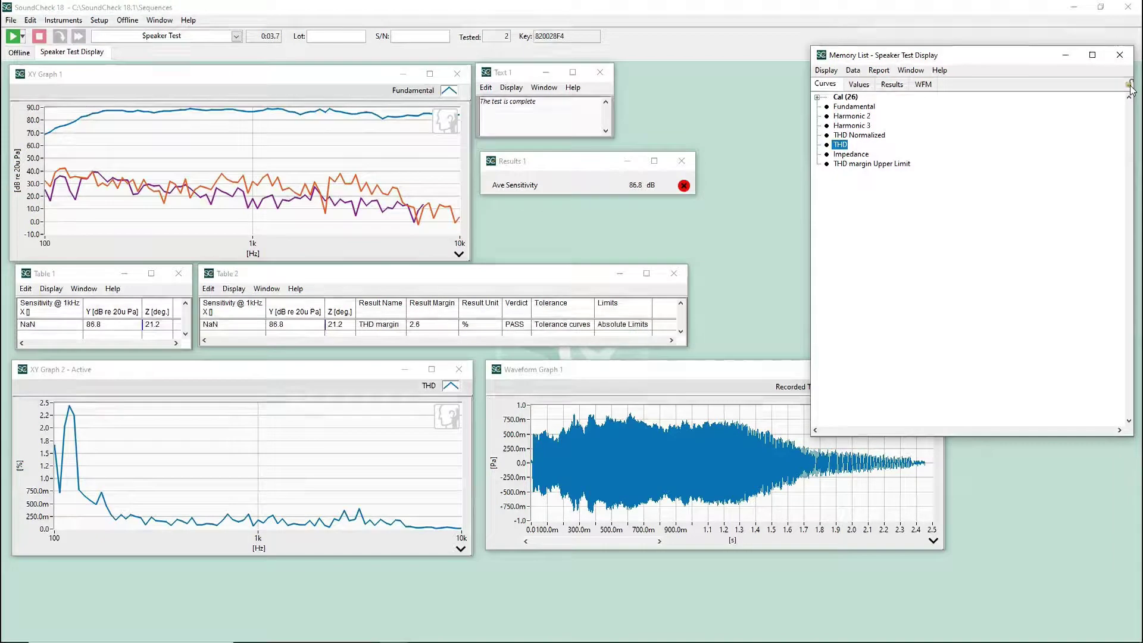
Step: Lock the Speaker Test Display layout and select XY Graph 1 to check its associated curves in the memory list
left_click(835, 73)
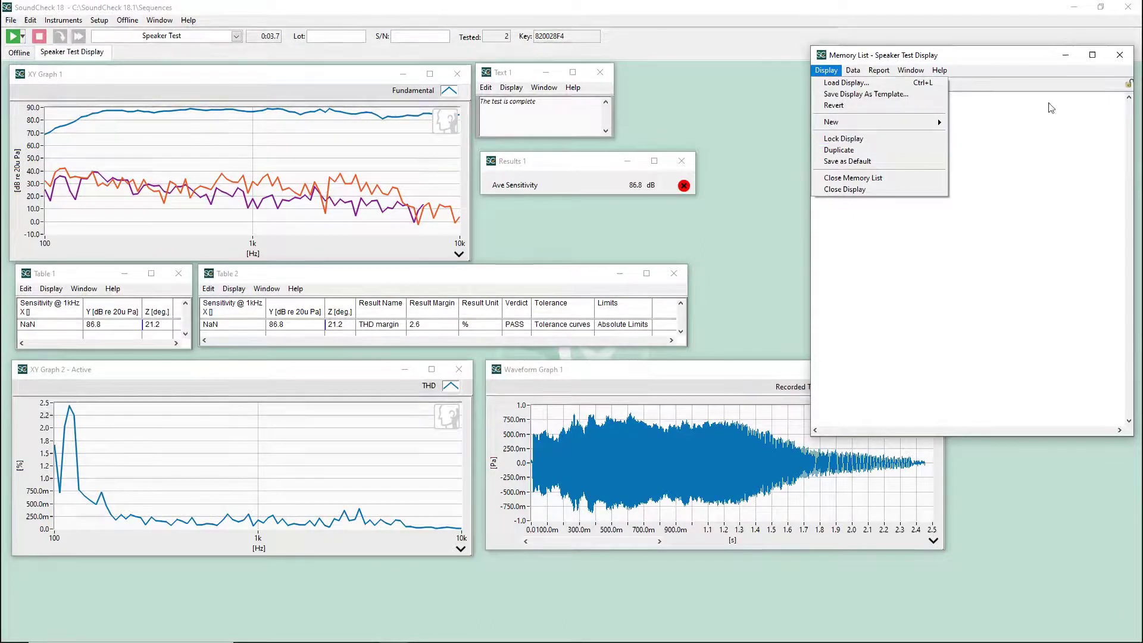
left_click(1129, 88)
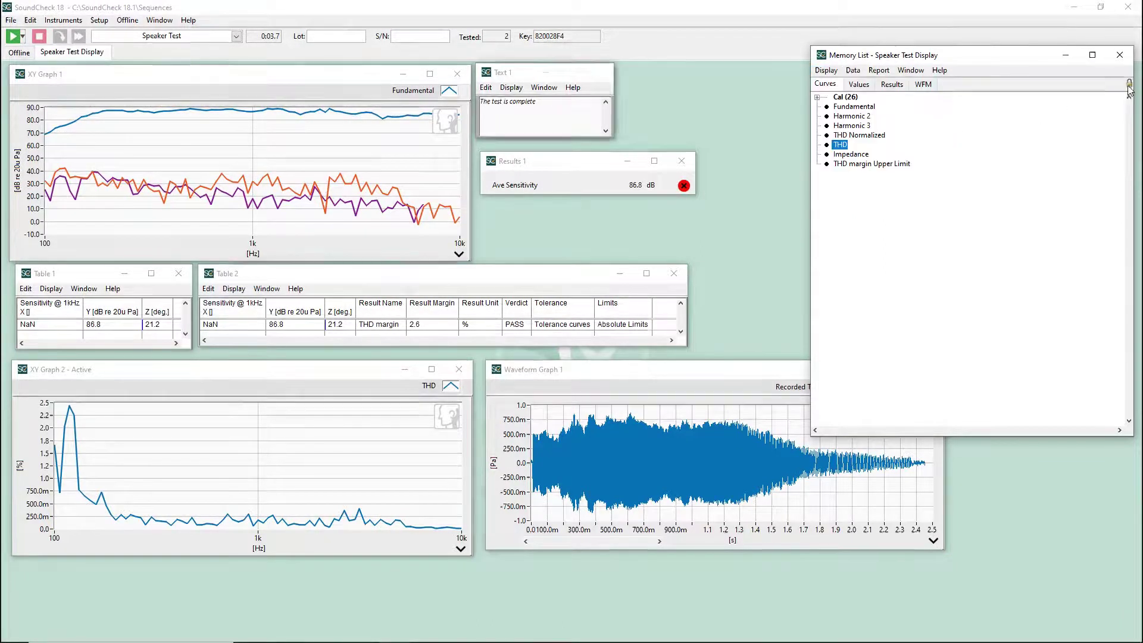
left_click(973, 234)
left_click(462, 85)
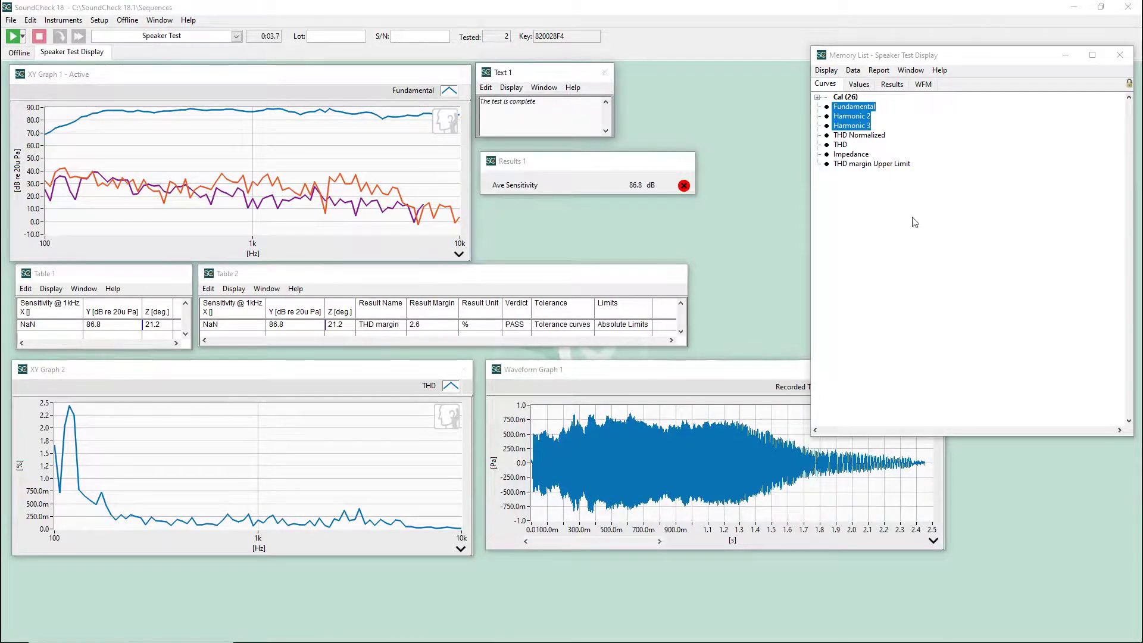
left_click(935, 235)
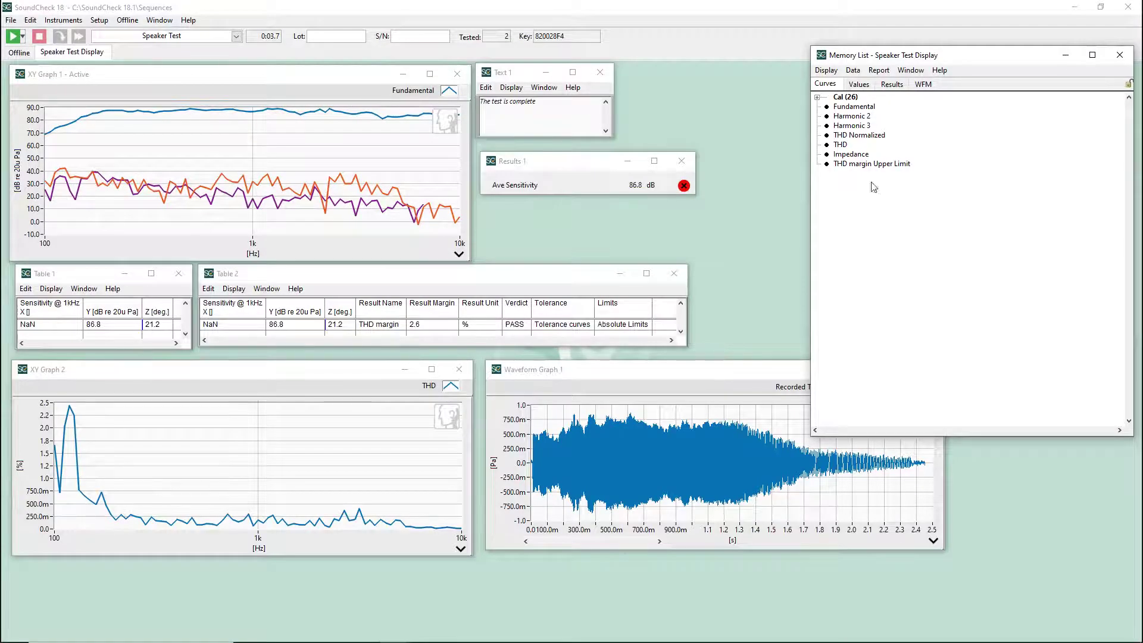
Step: Save the current display as a template named Speaker Test Display
left_click(827, 70)
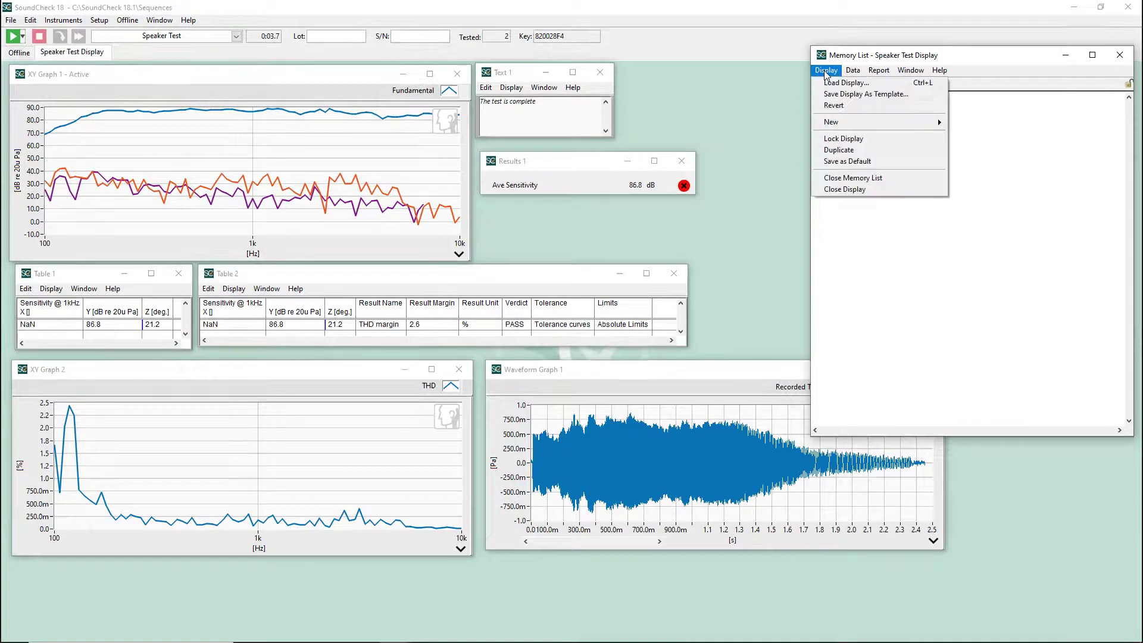
left_click(850, 94)
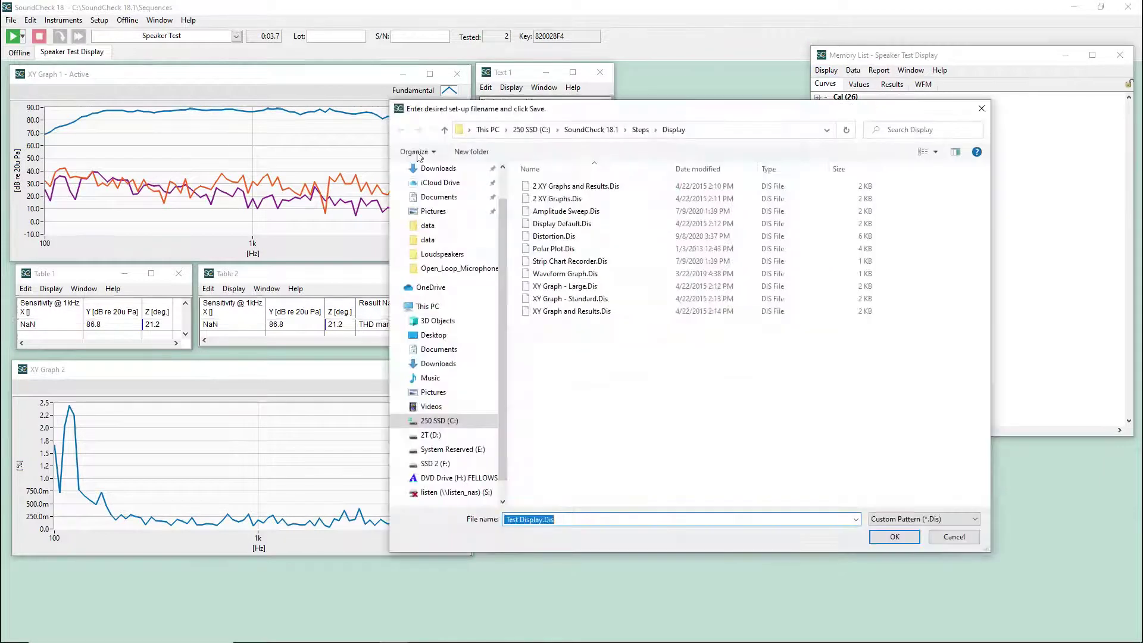
type("Speaker Test Display")
key("Return")
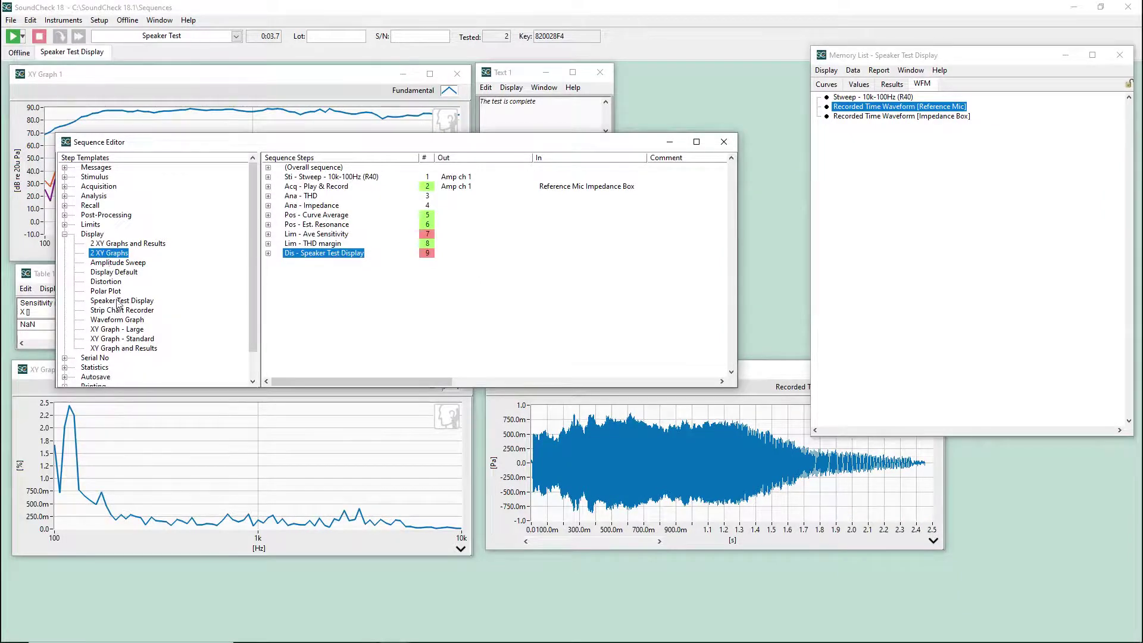
Step: Select the Speaker Test Display template and rename the sequence's existing display step as Speaker Test Display 1
left_click(118, 301)
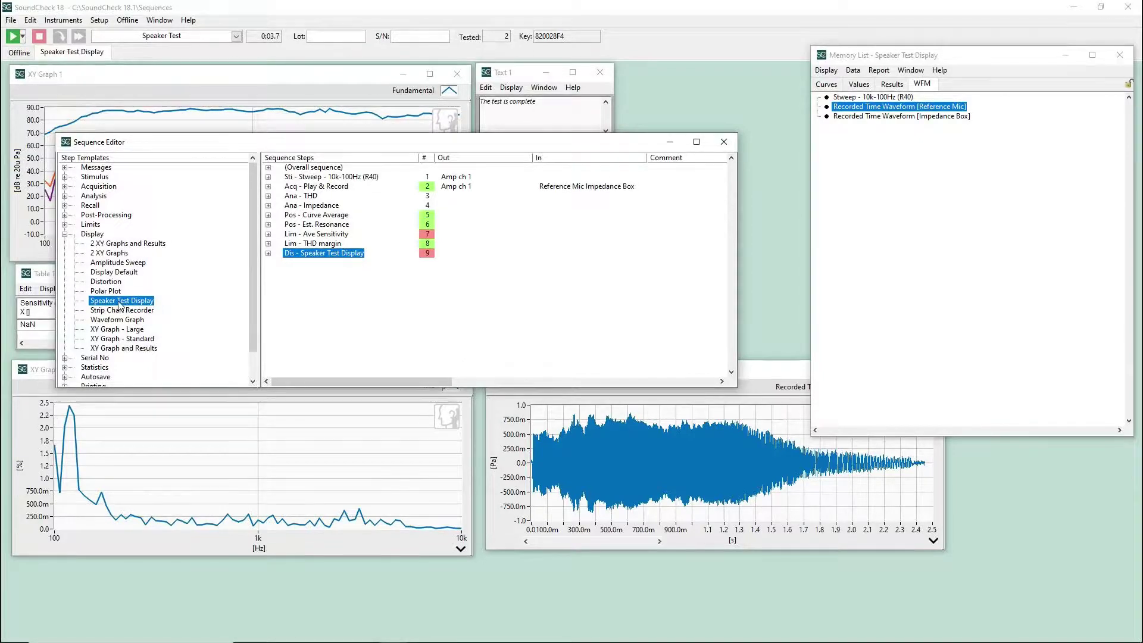
right_click(330, 255)
left_click(372, 328)
key("End")
key("Return")
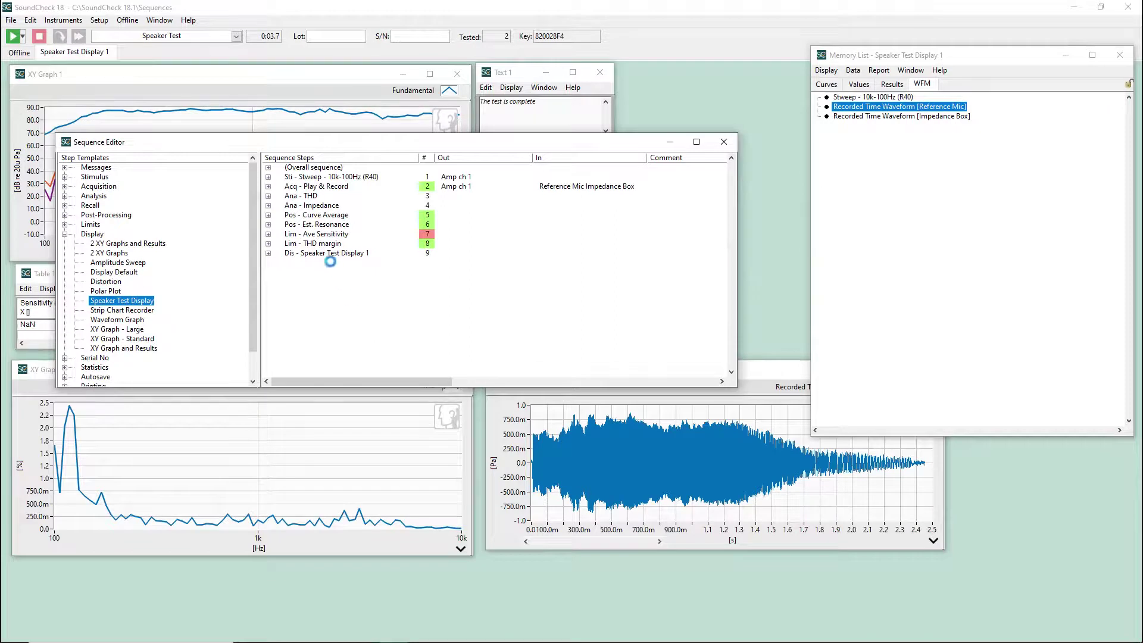
Step: Add the Speaker Test Display template as a second display step in the sequence and name it Speaker Test Display 2
right_click(327, 262)
left_click(384, 339)
key("End")
type("2")
key("Return")
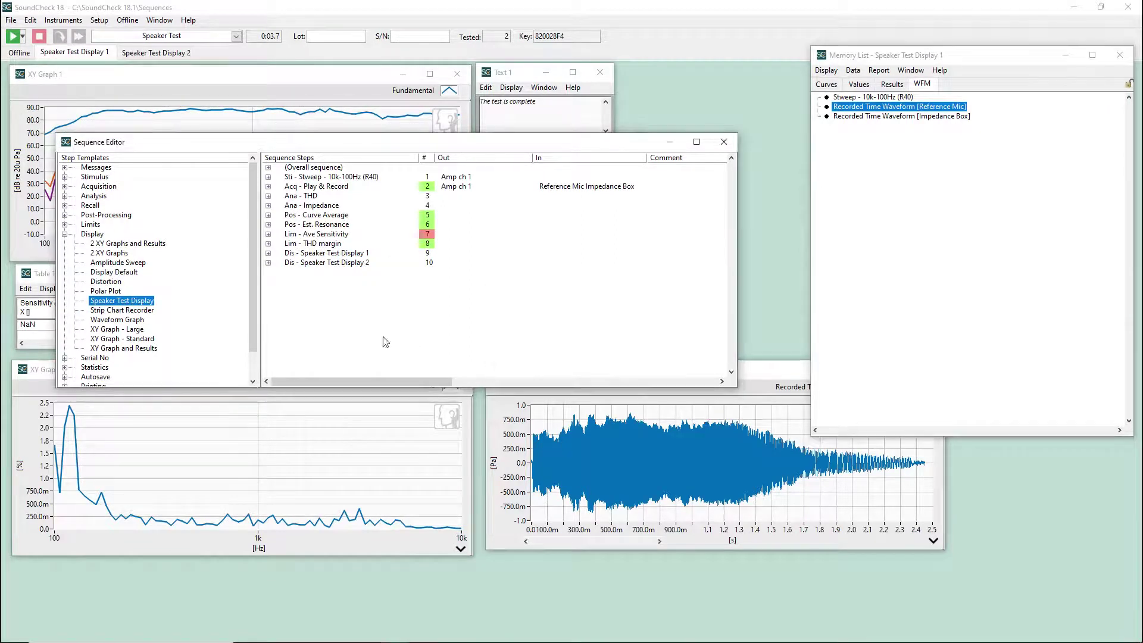
Step: Close the memory list and switch to Speaker Test Display 2 to compare it with the first display
left_click(158, 89)
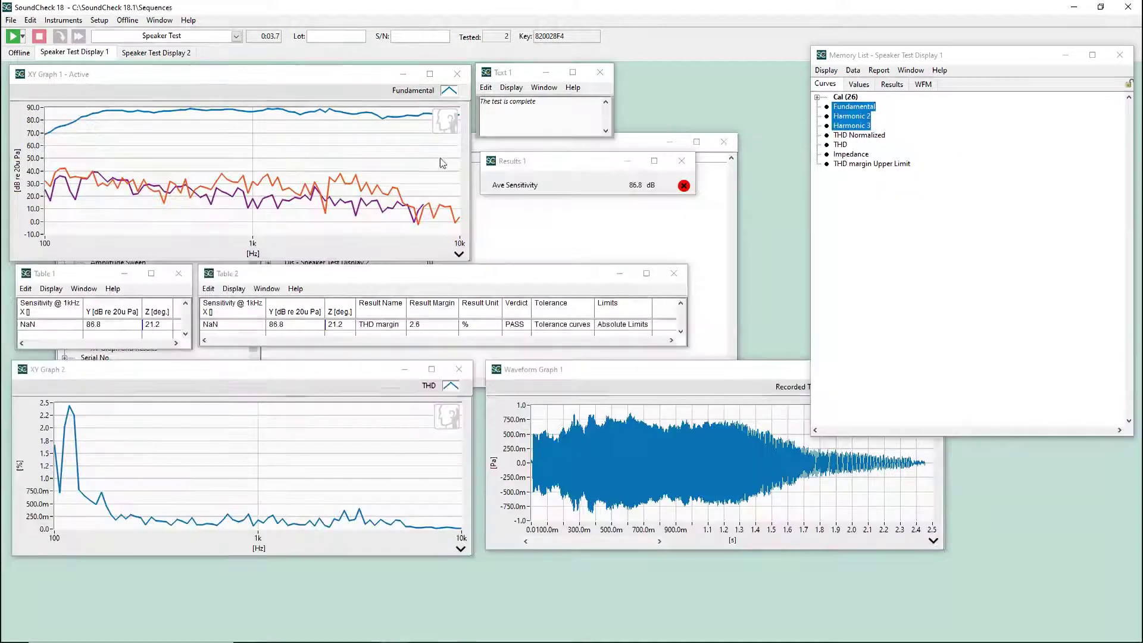
left_click(1120, 54)
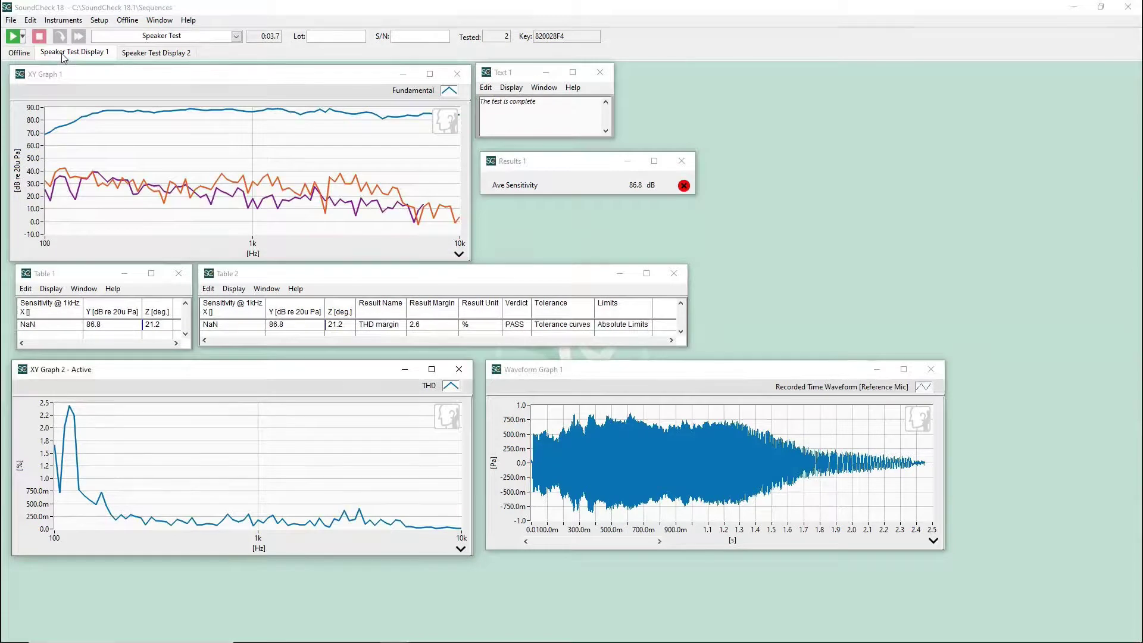
left_click(148, 54)
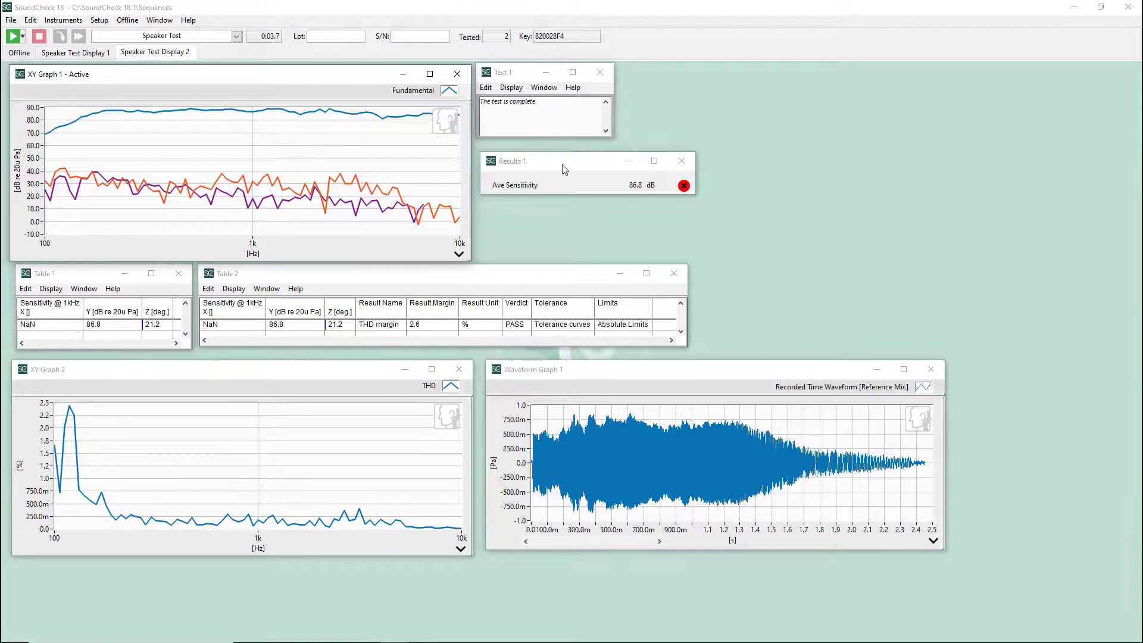
Step: Open the Sequence Editor and remove the Speaker Test Display 2 step from the sequence
key("ctrl+e")
right_click(337, 263)
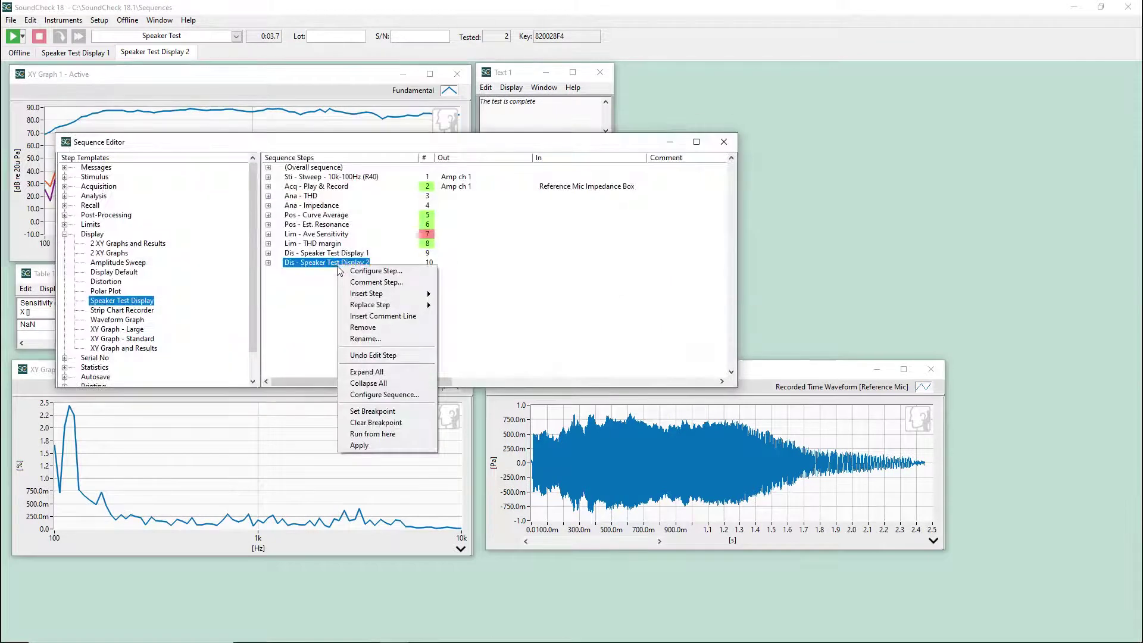
left_click(395, 333)
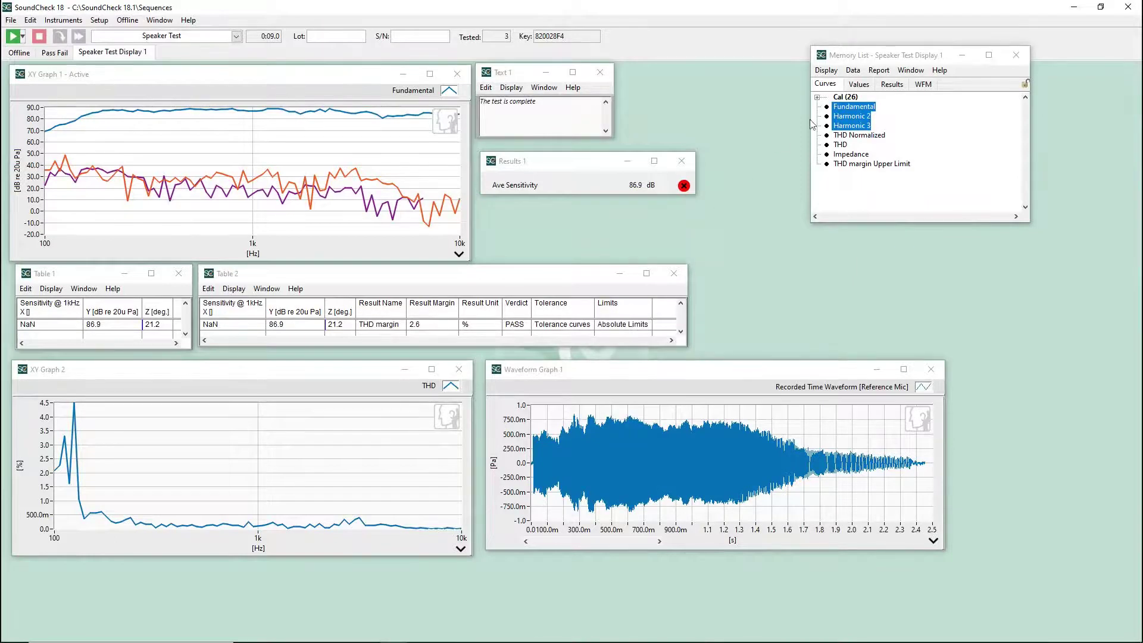
Step: Duplicate Table 2 and place the copy directly below the original
left_click(828, 71)
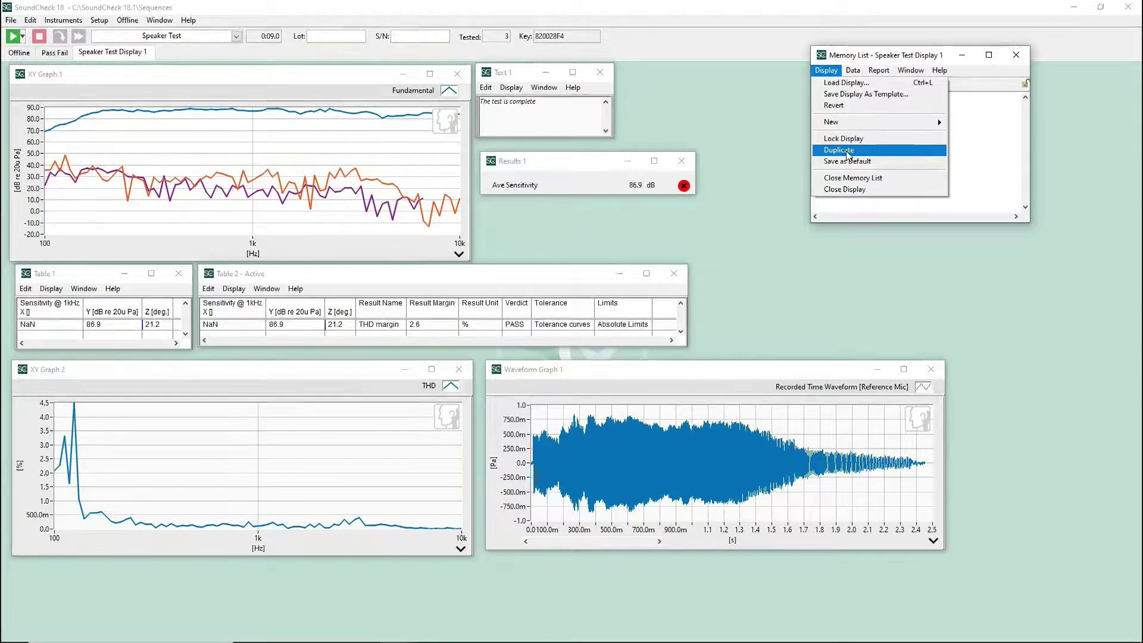
left_click(848, 151)
left_click_drag(367, 282, 367, 365)
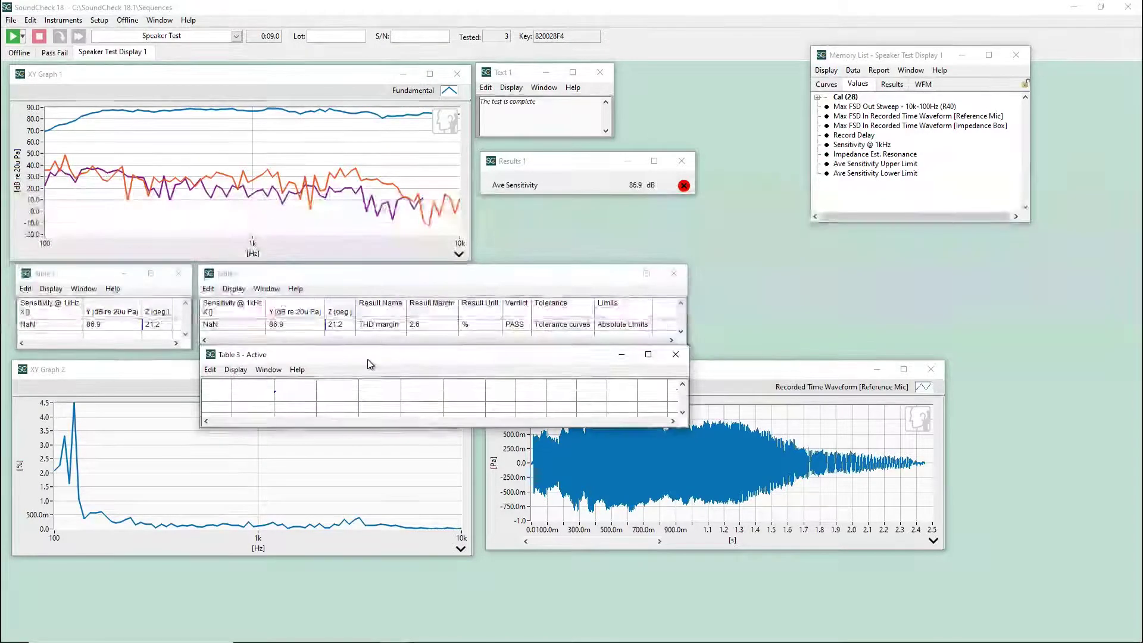
Step: Duplicate Table 1 with its copy placed below the original, and close the duplicated tables
left_click(93, 277)
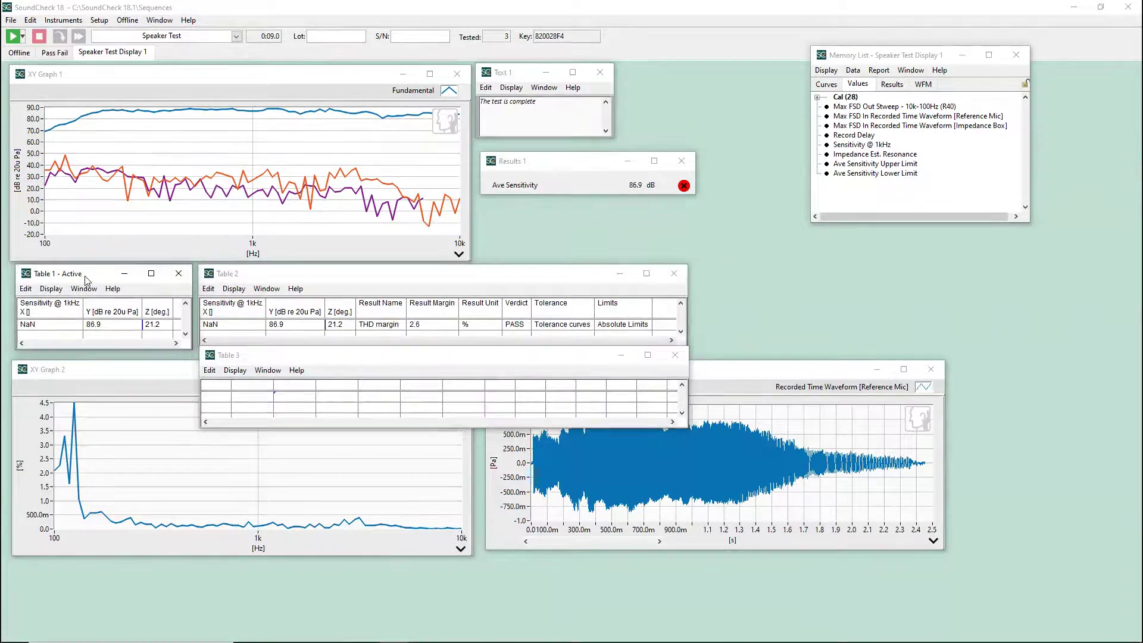
left_click(826, 69)
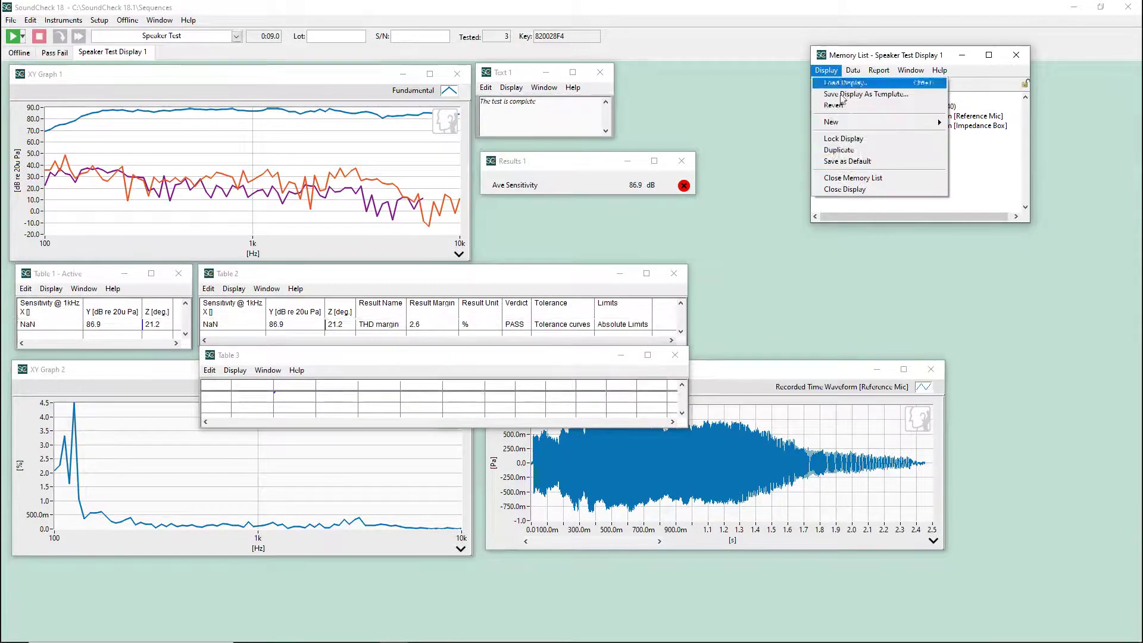
left_click(848, 149)
left_click_drag(92, 278, 88, 362)
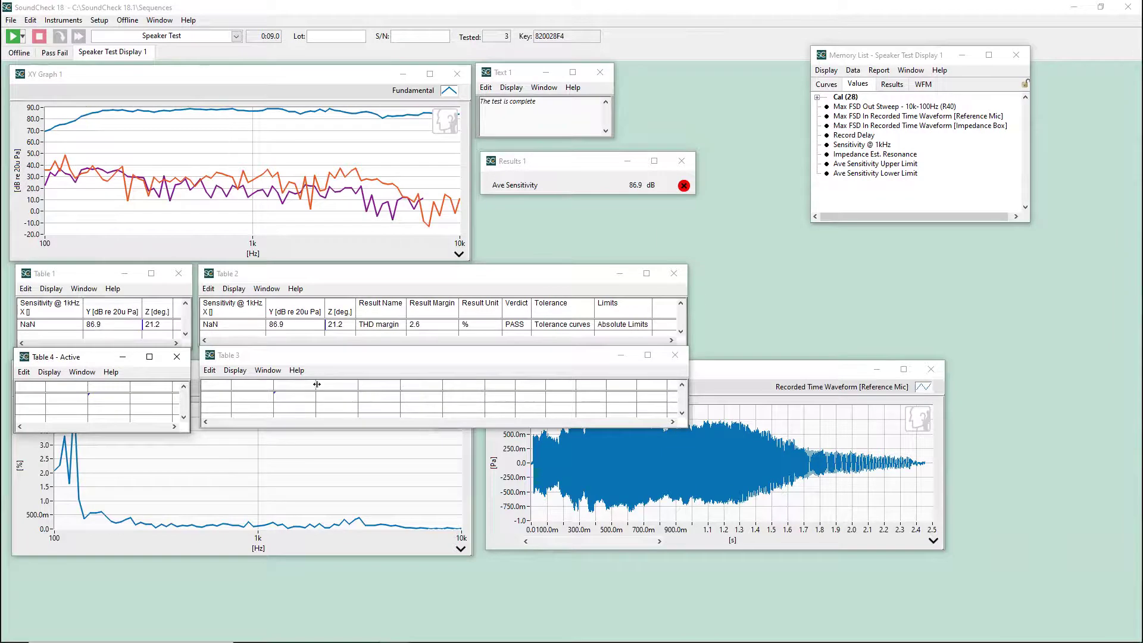
left_click(675, 357)
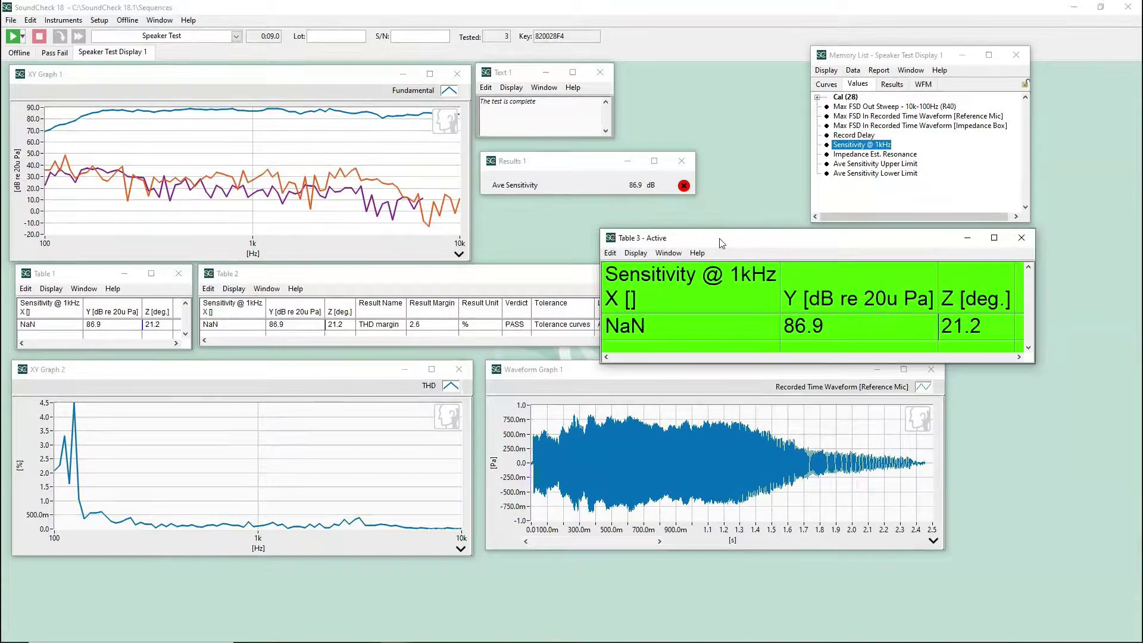
Step: Save the green, large-text Table 3 format as the default for tables
left_click(740, 303)
left_click(826, 70)
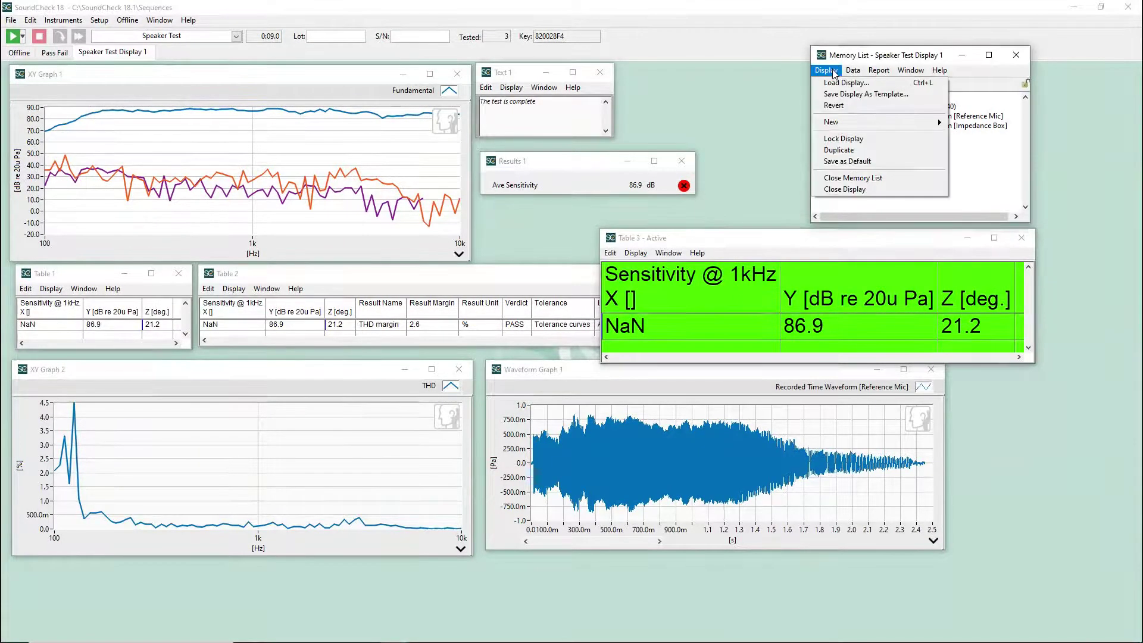
left_click(865, 161)
Step: Open Sensitivity @ 1kHz and Impedance Est. Resonance in separate new tables, placing the impedance table below the other
double_click(861, 145)
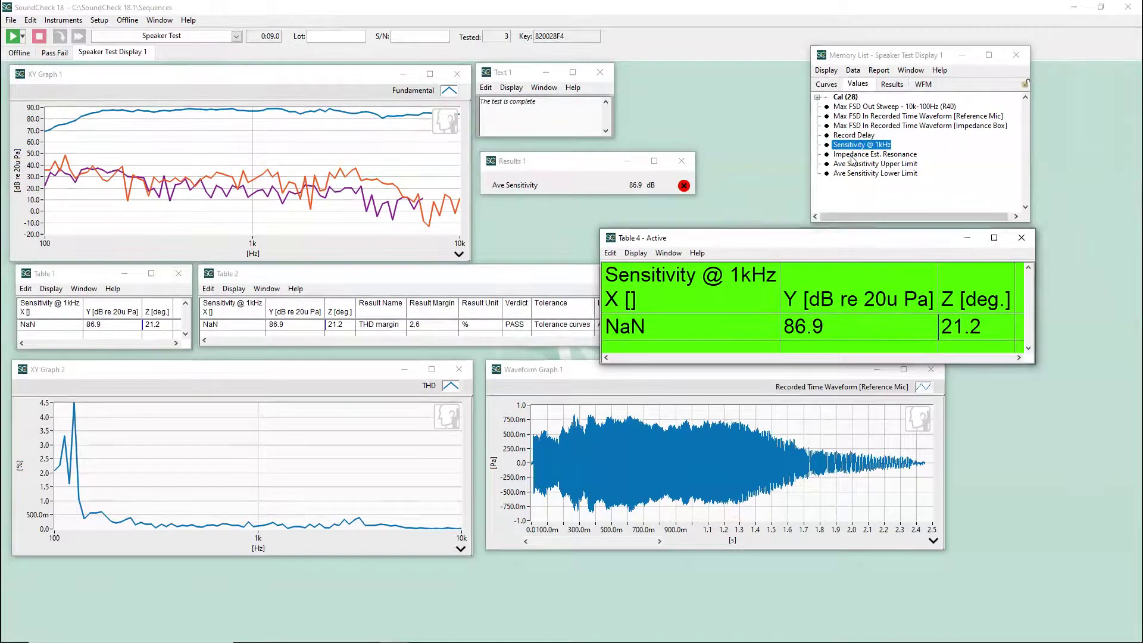
double_click(845, 154)
left_click_drag(731, 243, 727, 379)
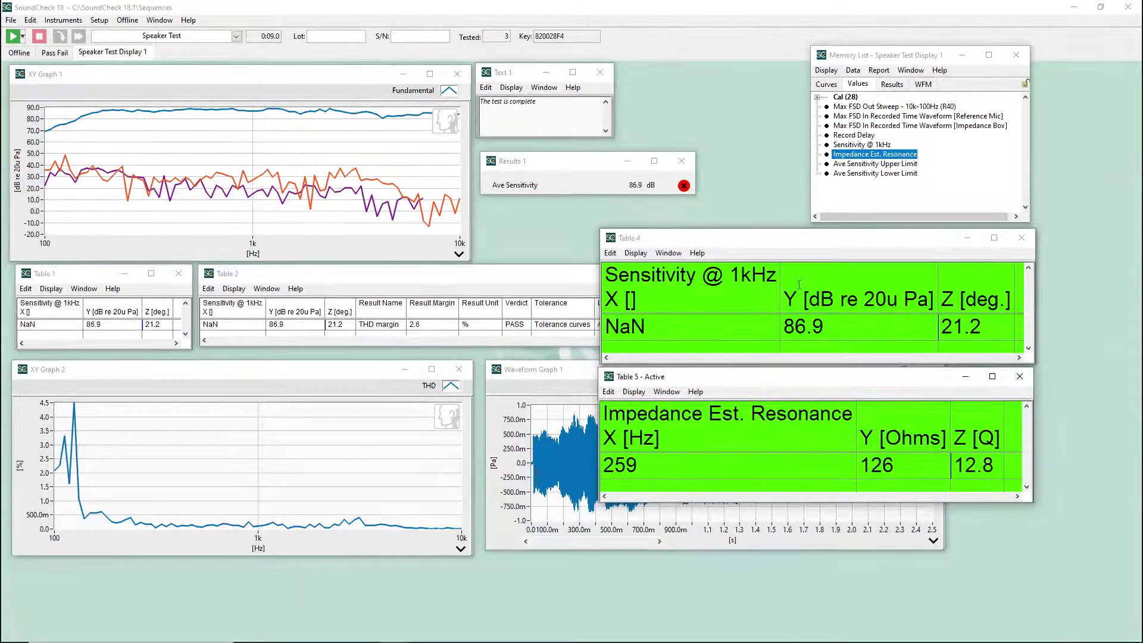
Step: Create an empty table from the display background to check its default format, and close it
right_click(701, 126)
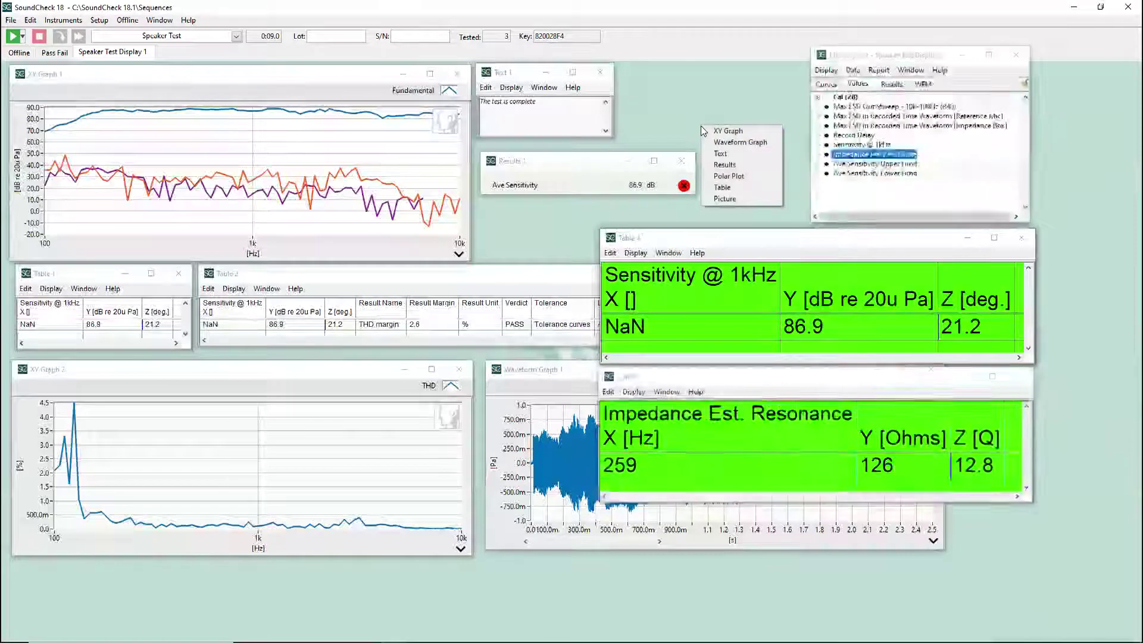
left_click(722, 187)
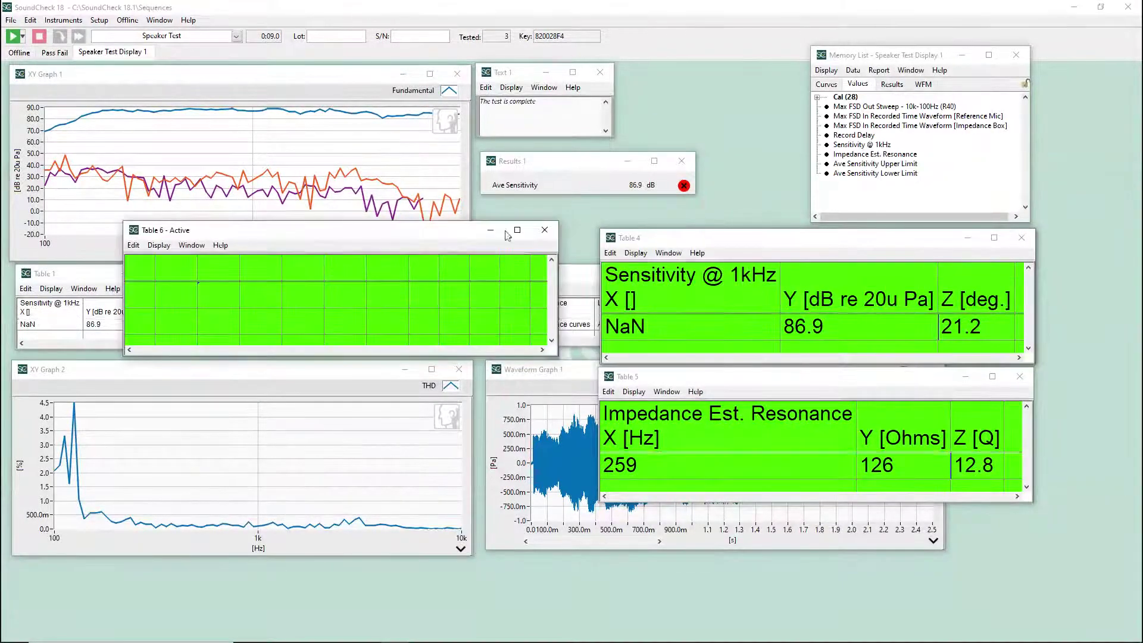
left_click(545, 231)
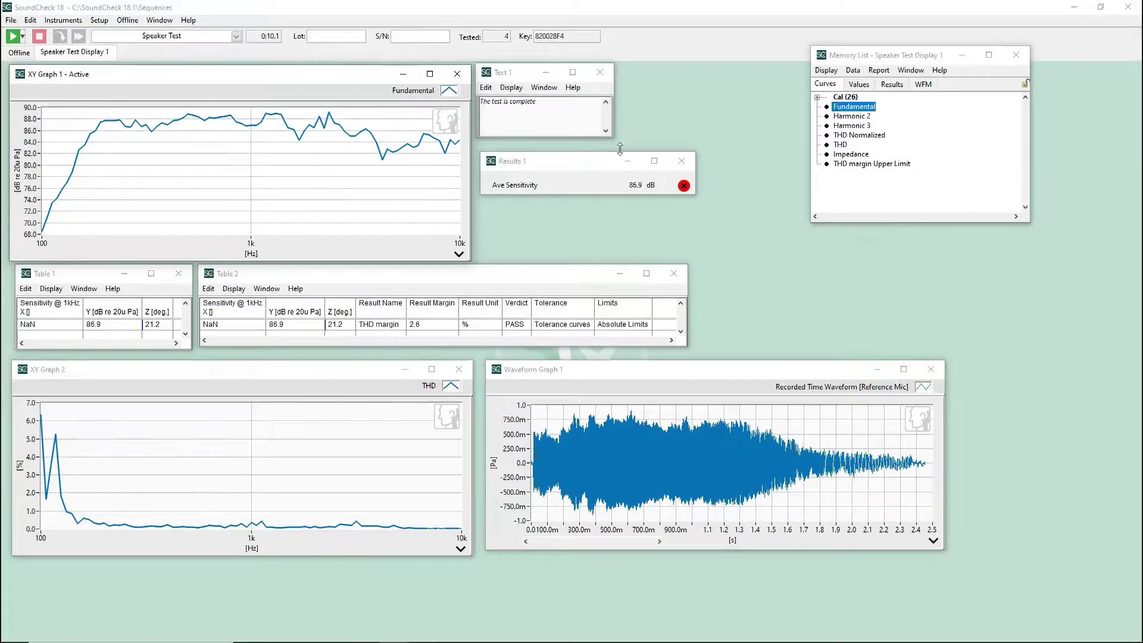
Step: Protect the Fundamental curve's data and run the sequence again for comparison
right_click(846, 109)
mouse_move(885, 180)
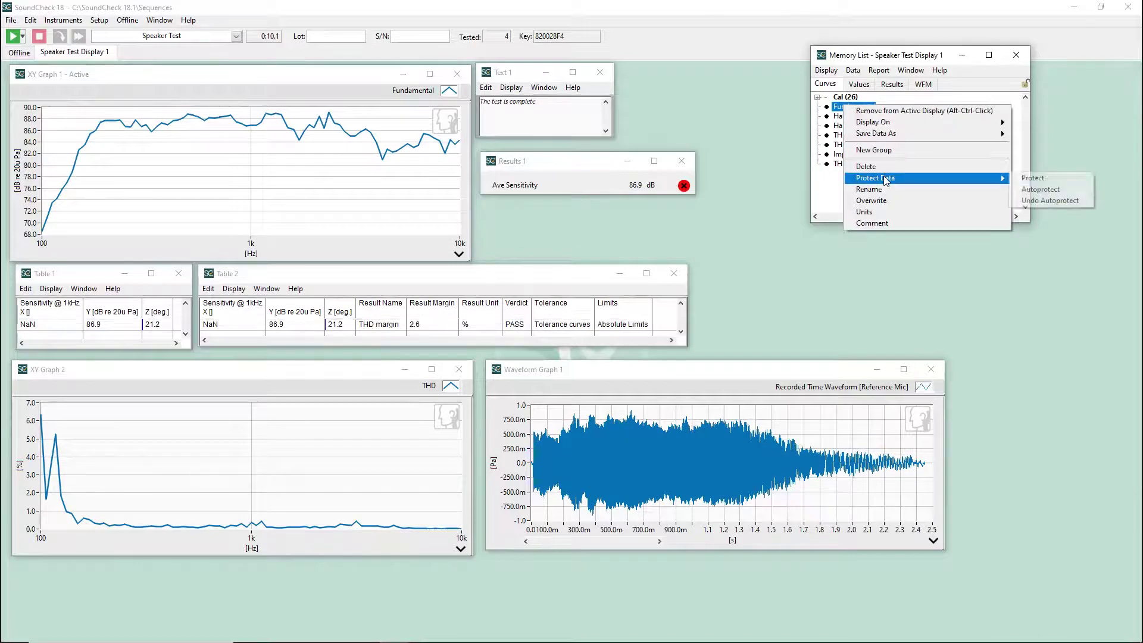
left_click(1054, 179)
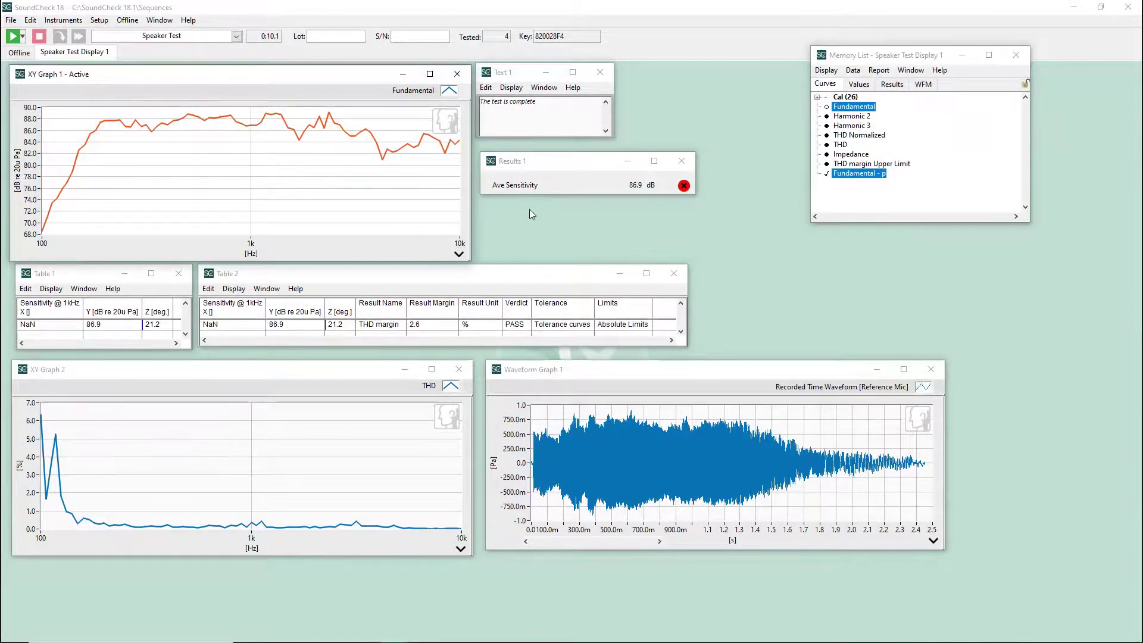
key("F2")
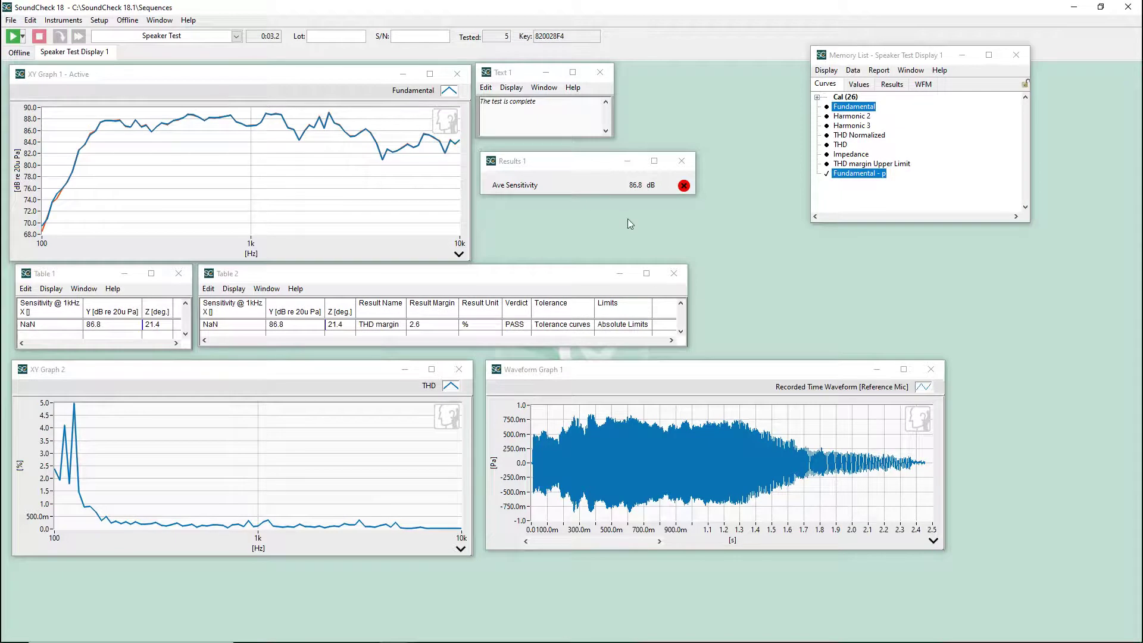
Step: Delete the protected curve Fundamental - p from the memory list
right_click(849, 174)
left_click(895, 236)
left_click(525, 340)
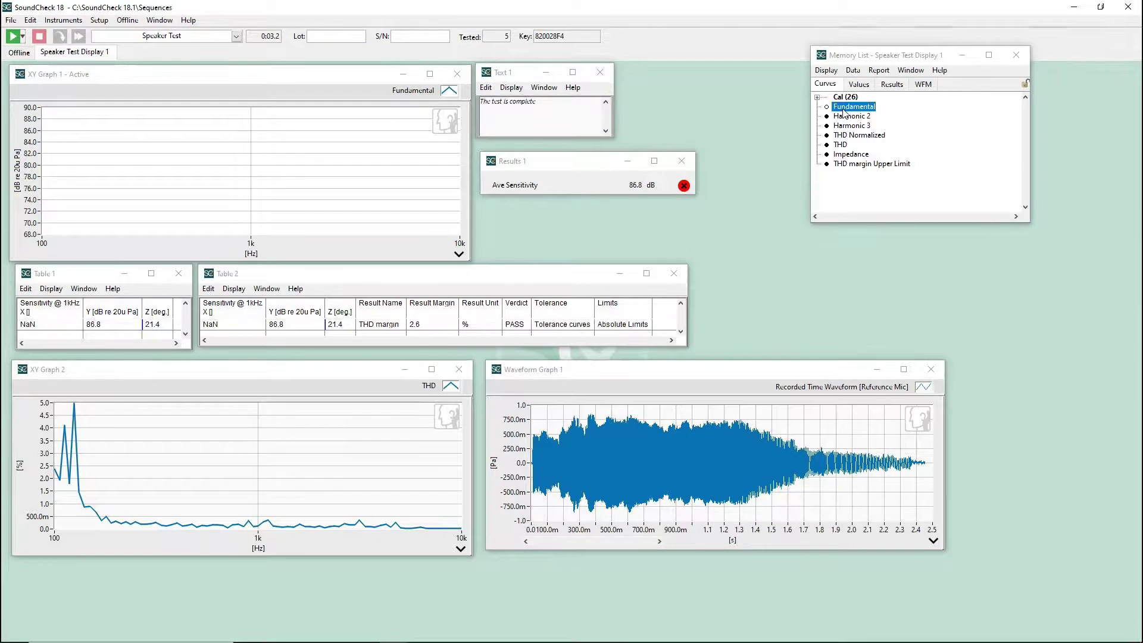
Step: Turn on Autoprotect for the Fundamental curve and run the sequence
right_click(843, 109)
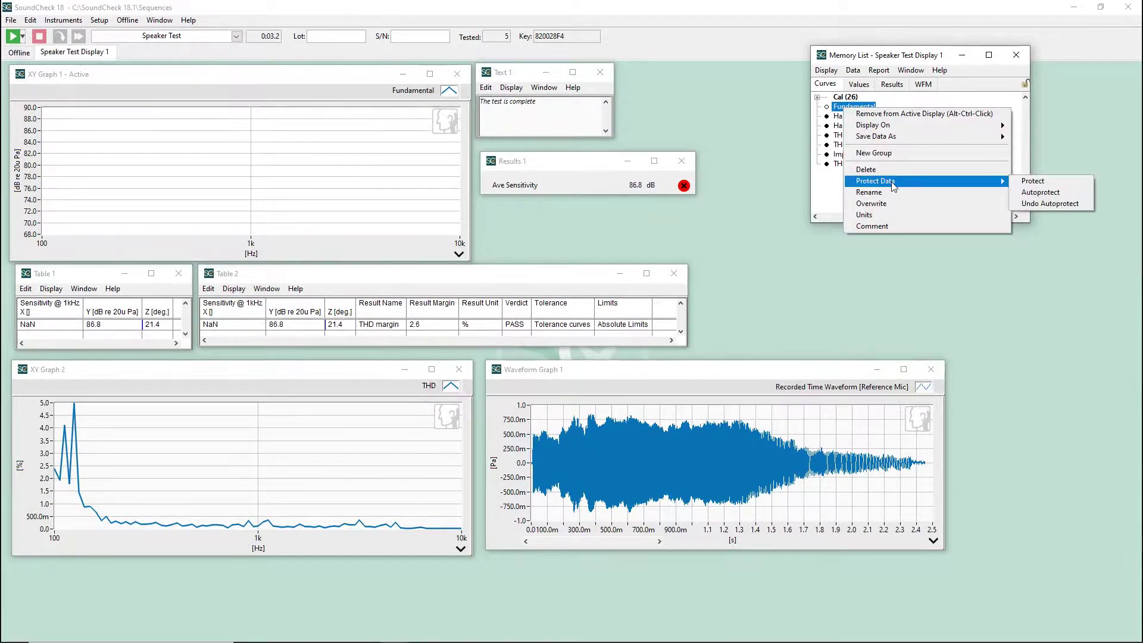
left_click(1043, 188)
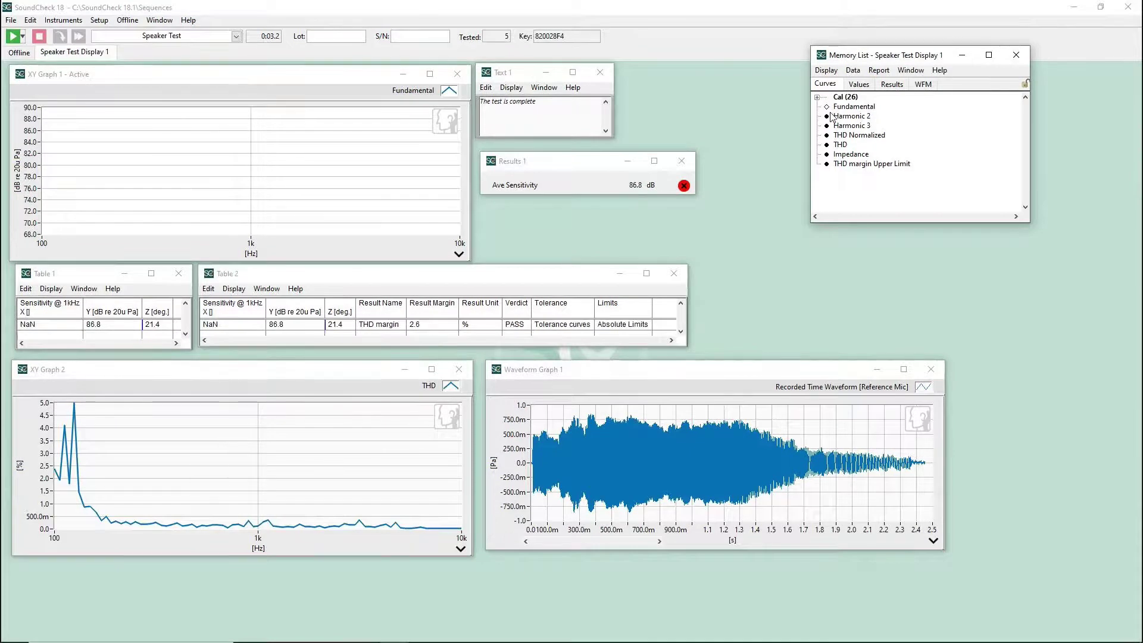
left_click(390, 211)
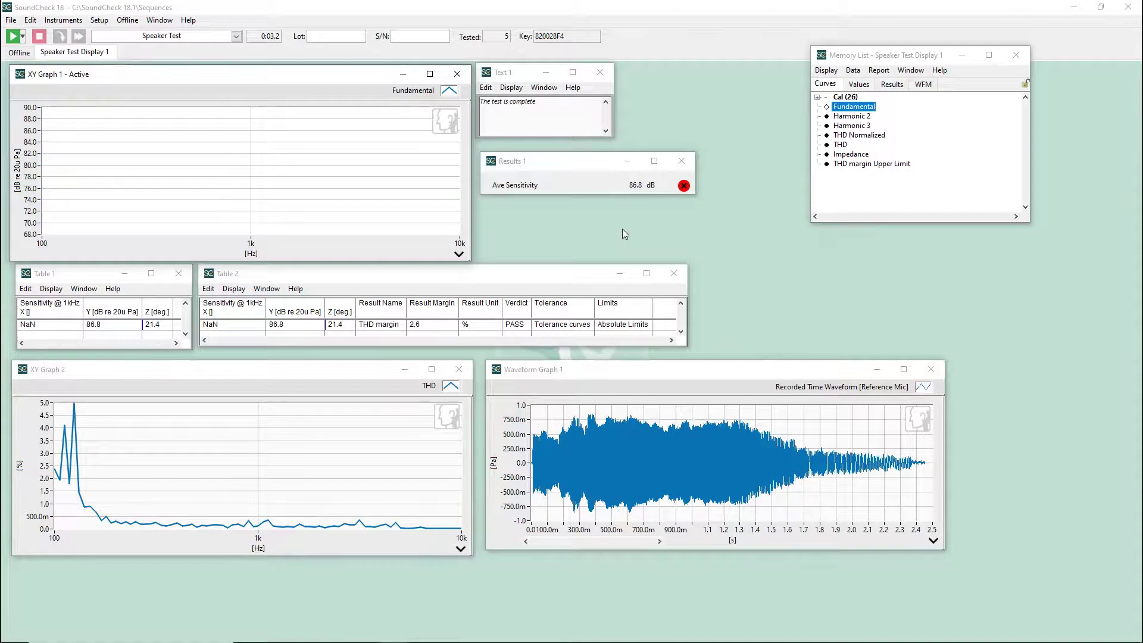
key("F2")
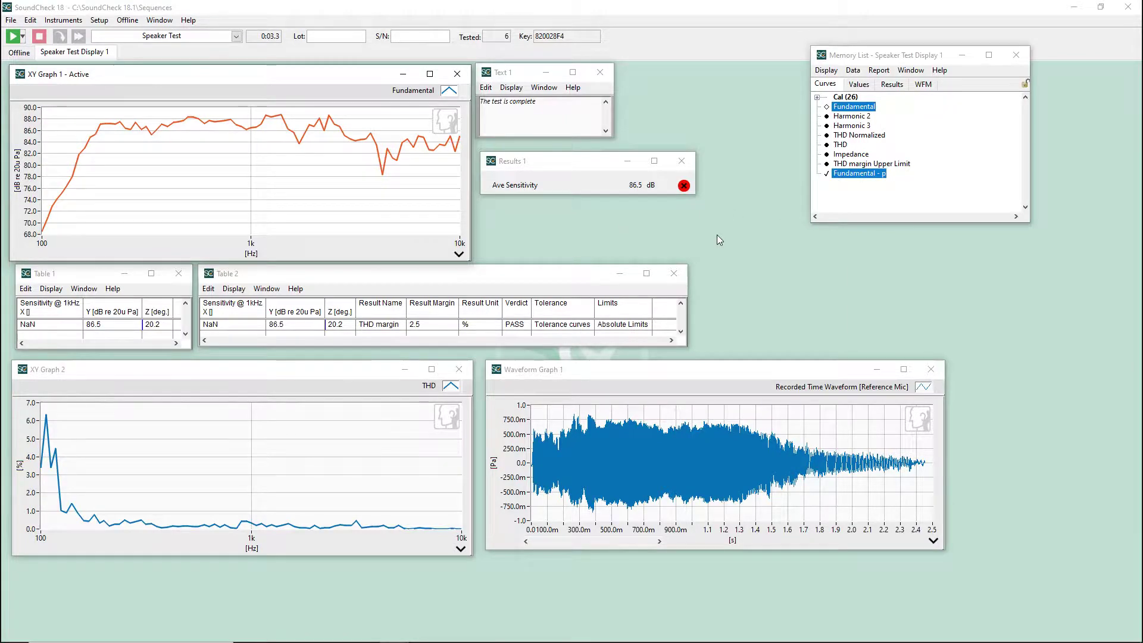
Step: Run the sequence two more times to collect additional autoprotected Fundamental curves for comparison
key("F2")
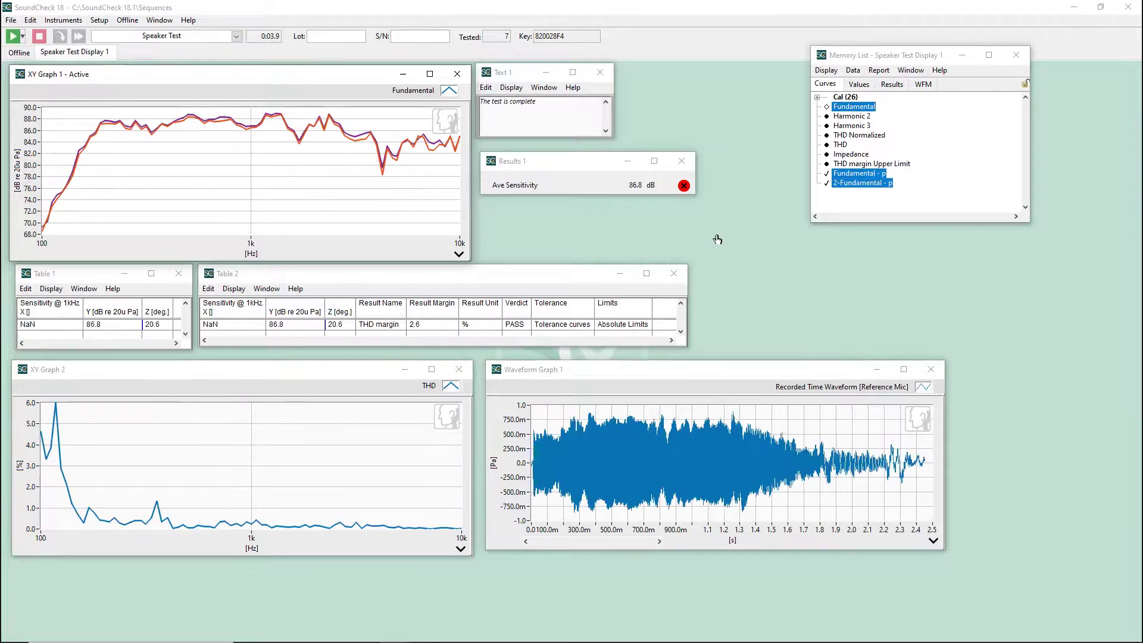
key("F2")
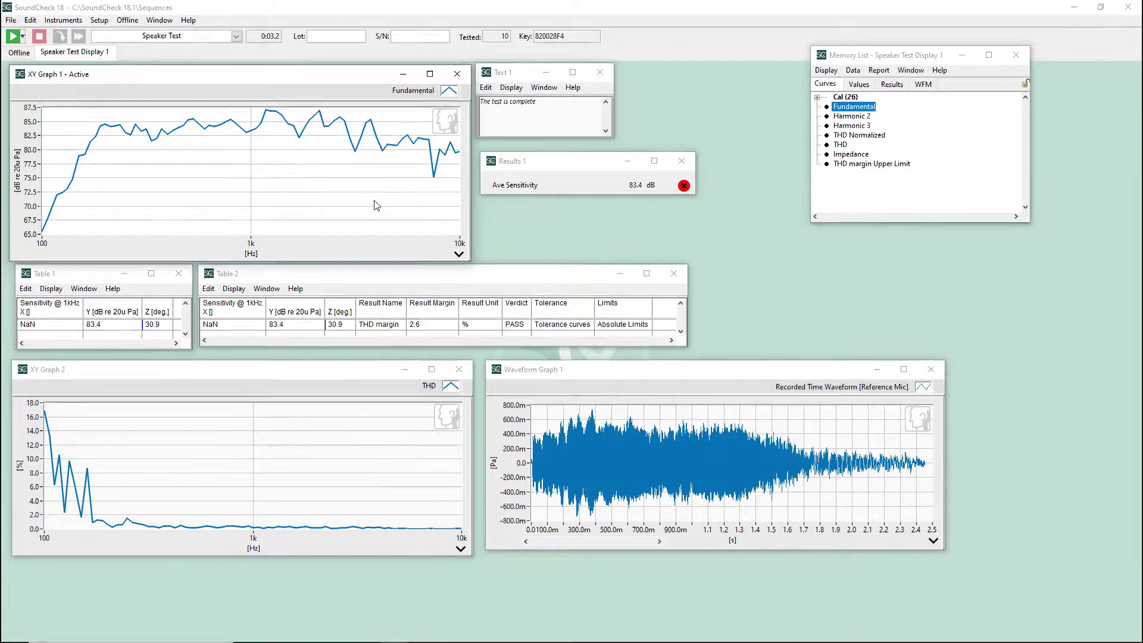
Step: Rename the Fundamental curve in the memory list as "Sequence ran in position A" and run the sequence again
right_click(853, 107)
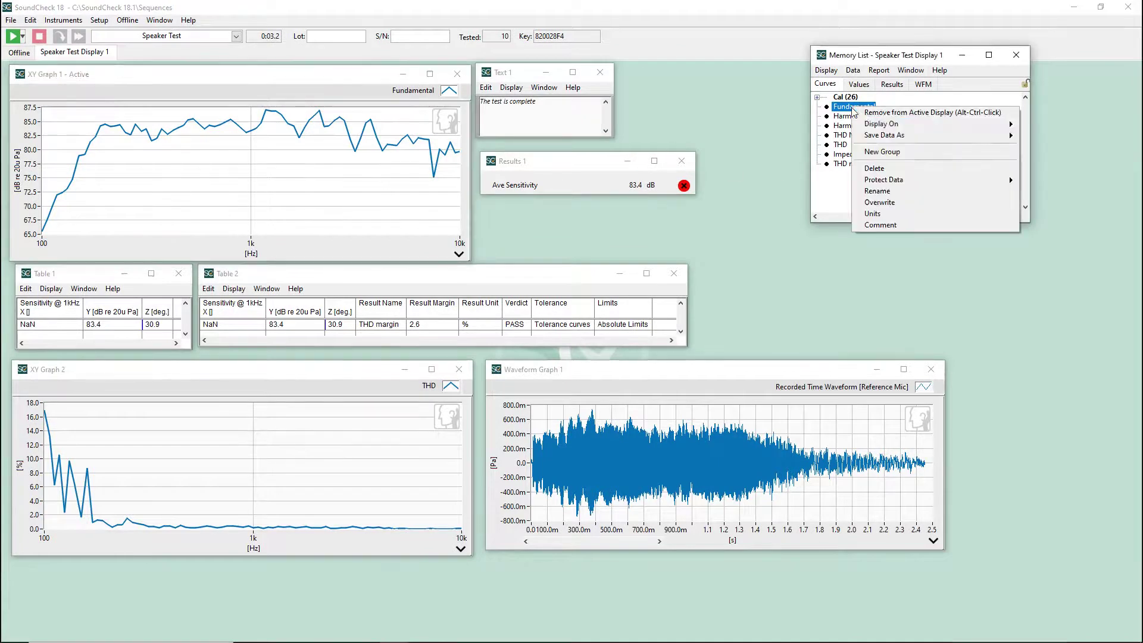
left_click(917, 193)
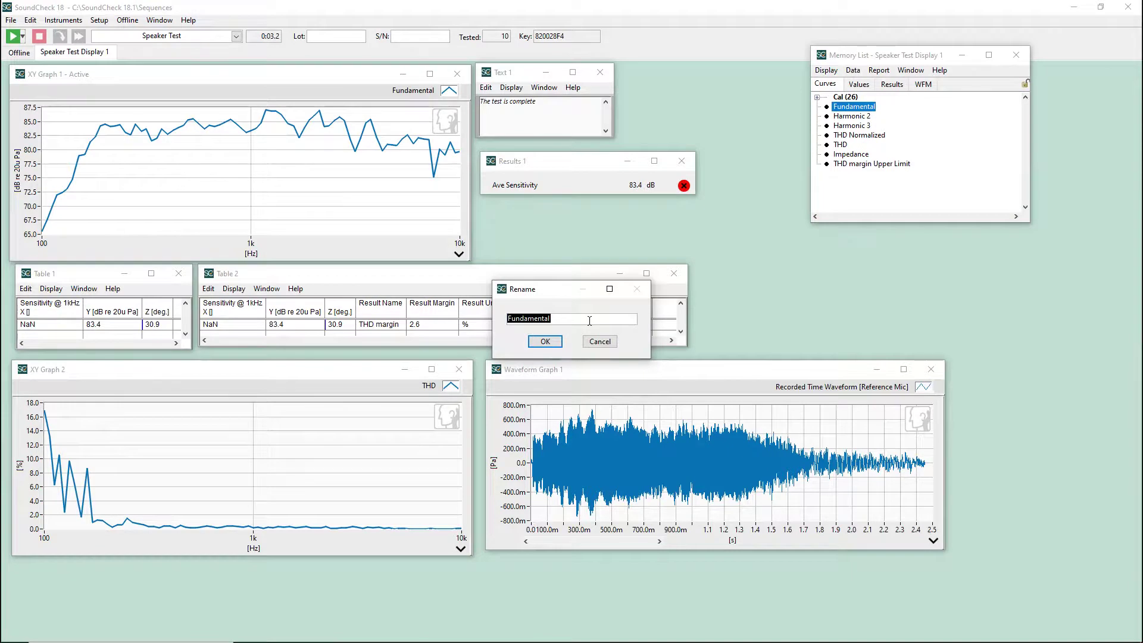
type("Sequence ran in position A")
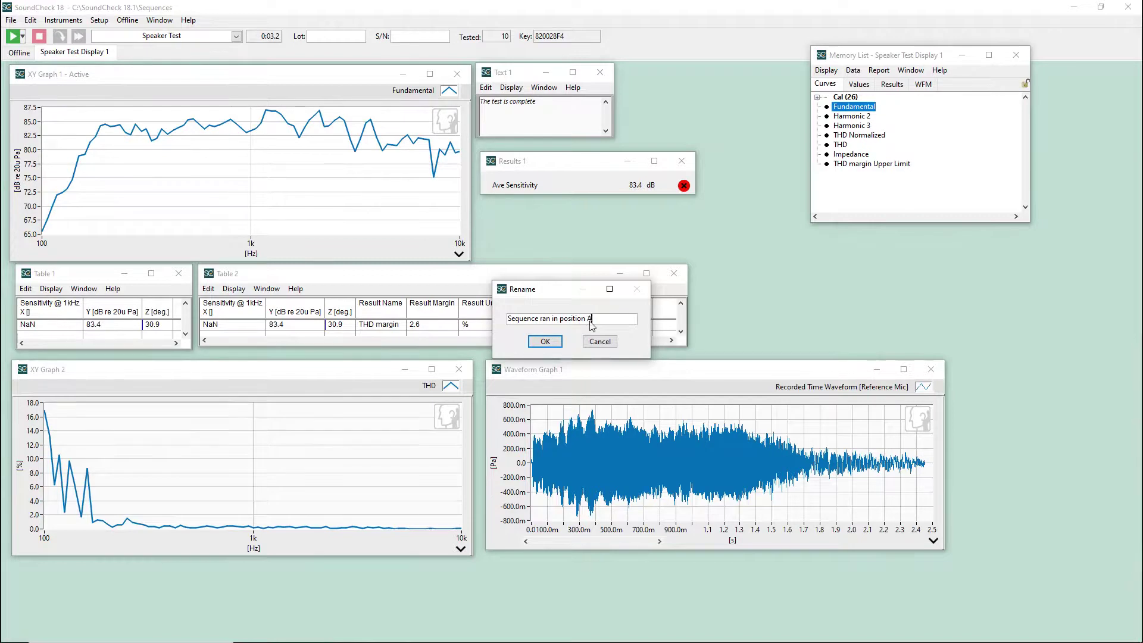
key("Return")
left_click(844, 197)
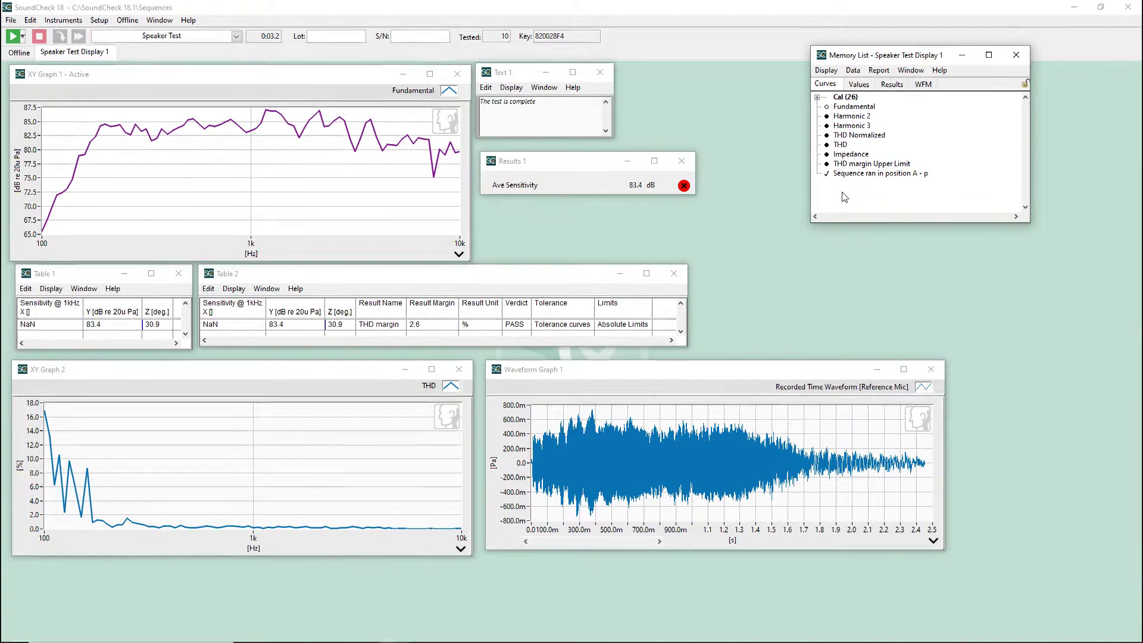
key("F2")
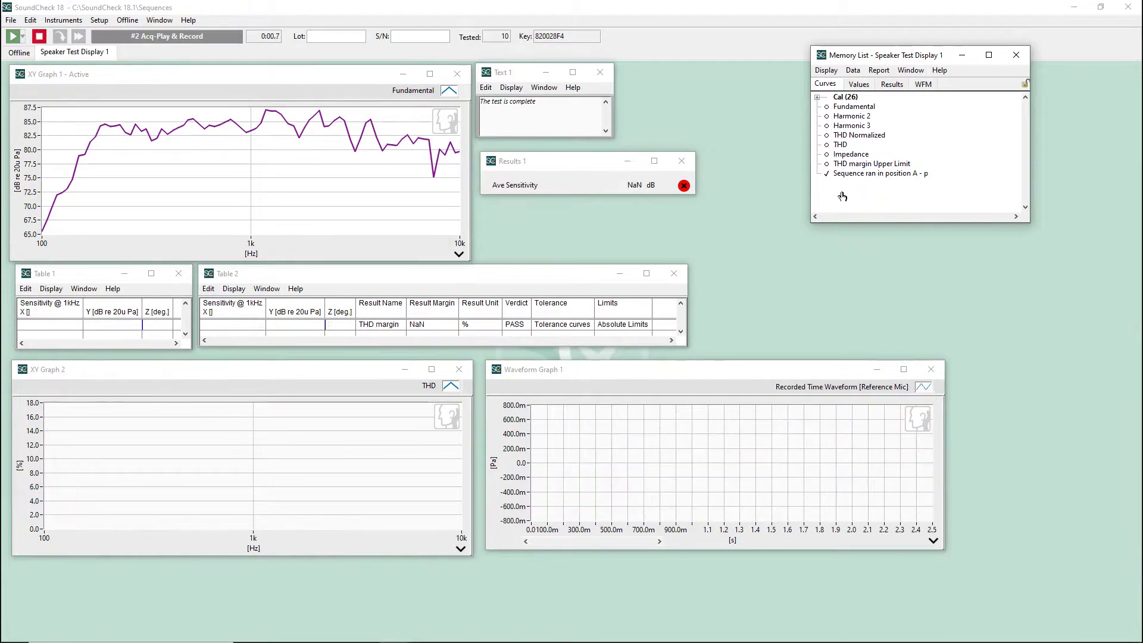